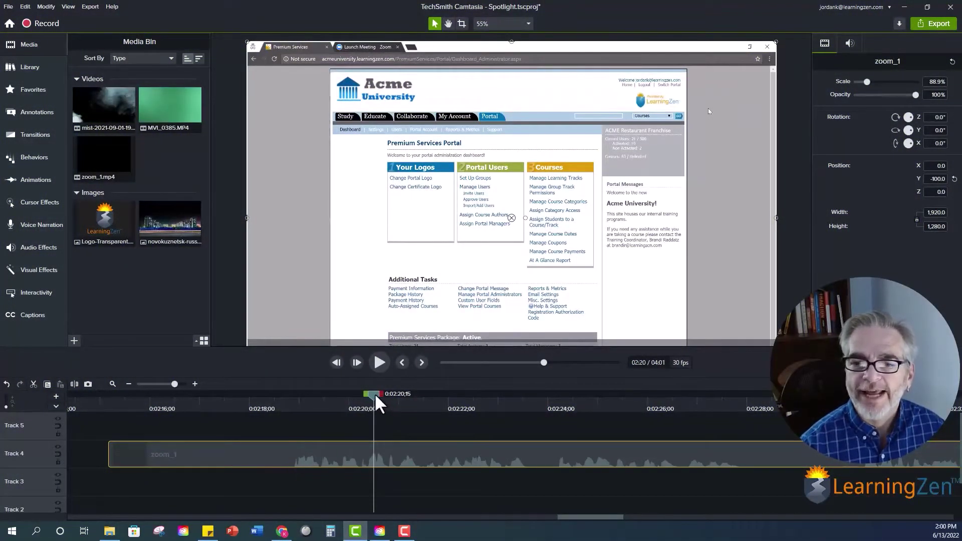
Scrub the tutorial clip to a later point and bring up the Visual Effects collection
{"action": "mouse_move", "coordinate": [379, 403]}
{"action": "left_mouse_down"}
{"action": "mouse_move", "coordinate": [566, 419]}
{"action": "mouse_move", "coordinate": [401, 417]}
{"action": "left_mouse_up"}
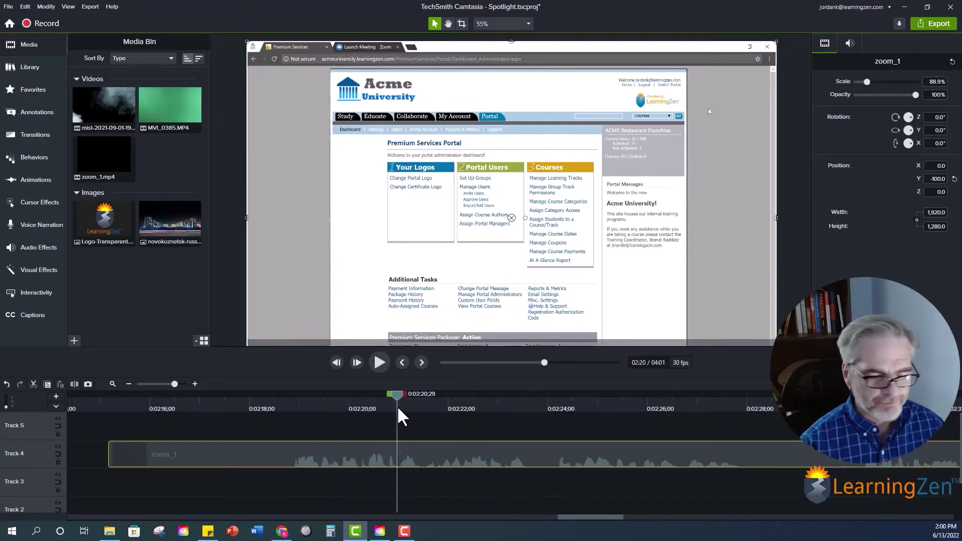
{"action": "left_click_drag", "start_coordinate": [400, 404], "coordinate": [396, 403]}
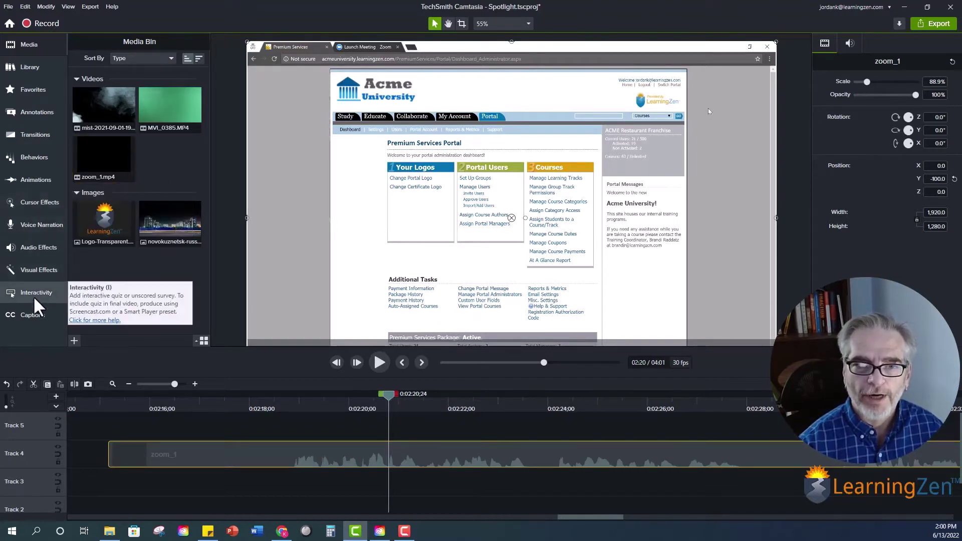
{"action": "left_click", "coordinate": [43, 277]}
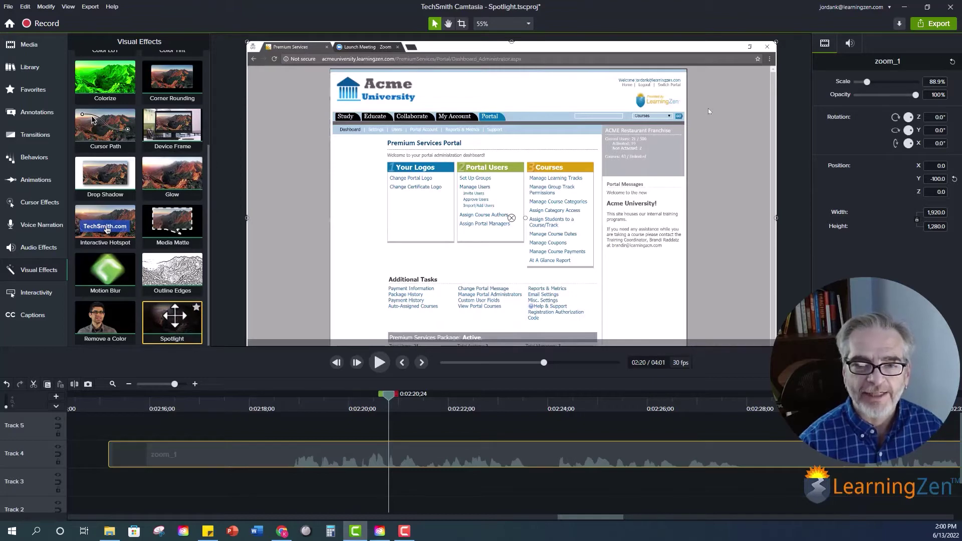
Apply Spotlight to zoom_1 and aim its beam from near My Account down onto Additional Tasks
{"action": "mouse_move", "coordinate": [172, 319]}
{"action": "left_mouse_down"}
{"action": "mouse_move", "coordinate": [341, 424]}
{"action": "mouse_move", "coordinate": [366, 455]}
{"action": "left_mouse_up"}
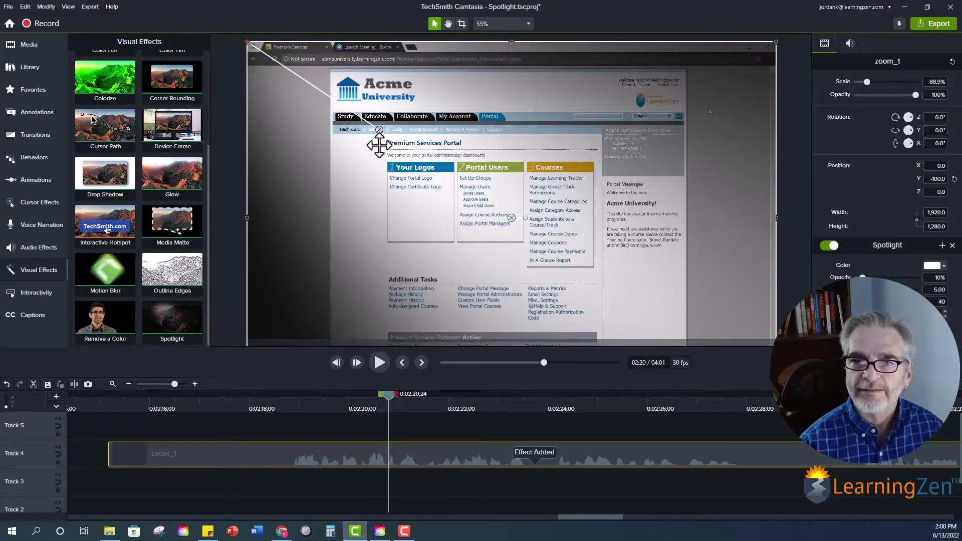
{"action": "mouse_move", "coordinate": [378, 129]}
{"action": "left_mouse_down"}
{"action": "mouse_move", "coordinate": [444, 73]}
{"action": "mouse_move", "coordinate": [311, 158]}
{"action": "left_mouse_up"}
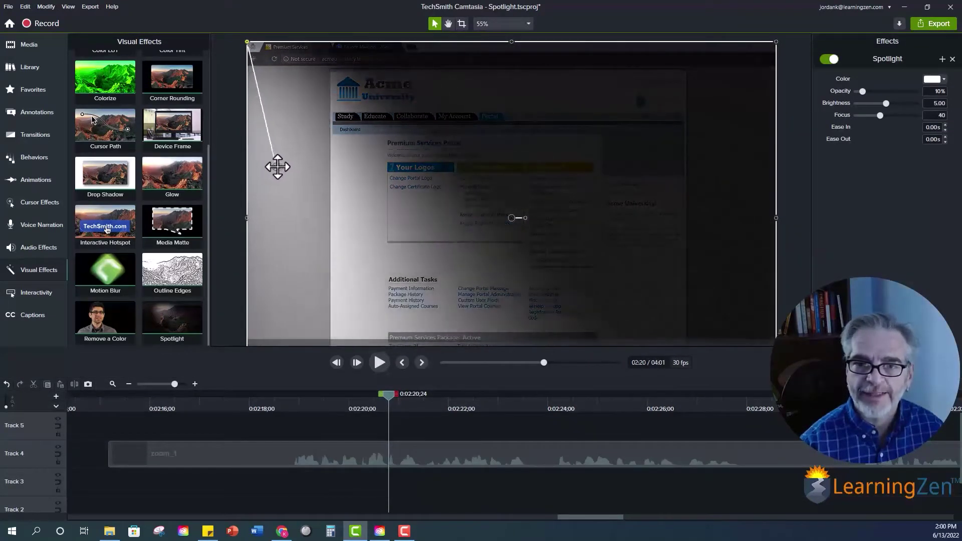
{"action": "mouse_move", "coordinate": [312, 158]}
{"action": "left_mouse_down"}
{"action": "mouse_move", "coordinate": [336, 116]}
{"action": "mouse_move", "coordinate": [535, 204]}
{"action": "mouse_move", "coordinate": [624, 260]}
{"action": "mouse_move", "coordinate": [406, 147]}
{"action": "mouse_move", "coordinate": [285, 65]}
{"action": "mouse_move", "coordinate": [452, 150]}
{"action": "left_mouse_up"}
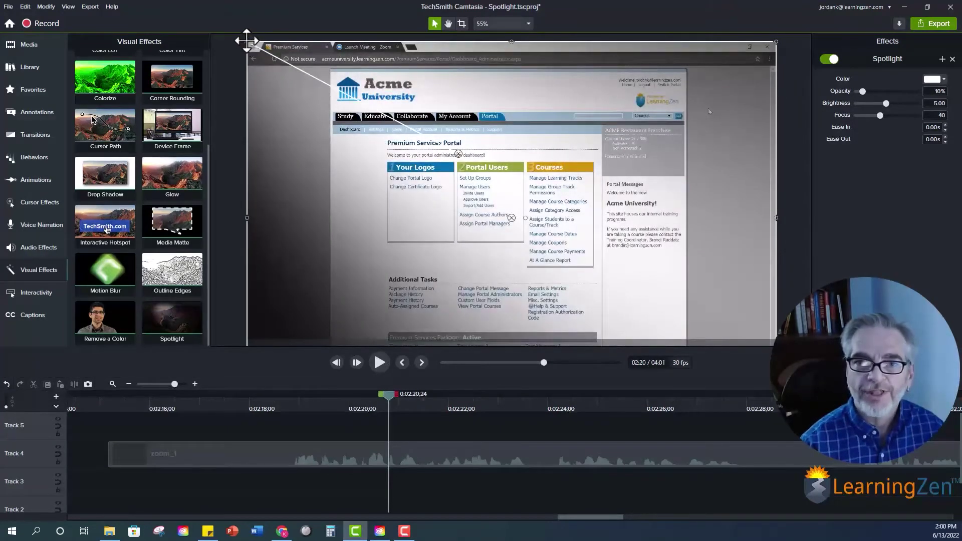
{"action": "mouse_move", "coordinate": [247, 40]}
{"action": "left_mouse_down"}
{"action": "mouse_move", "coordinate": [337, 262]}
{"action": "mouse_move", "coordinate": [383, 300]}
{"action": "mouse_move", "coordinate": [459, 308]}
{"action": "left_mouse_up"}
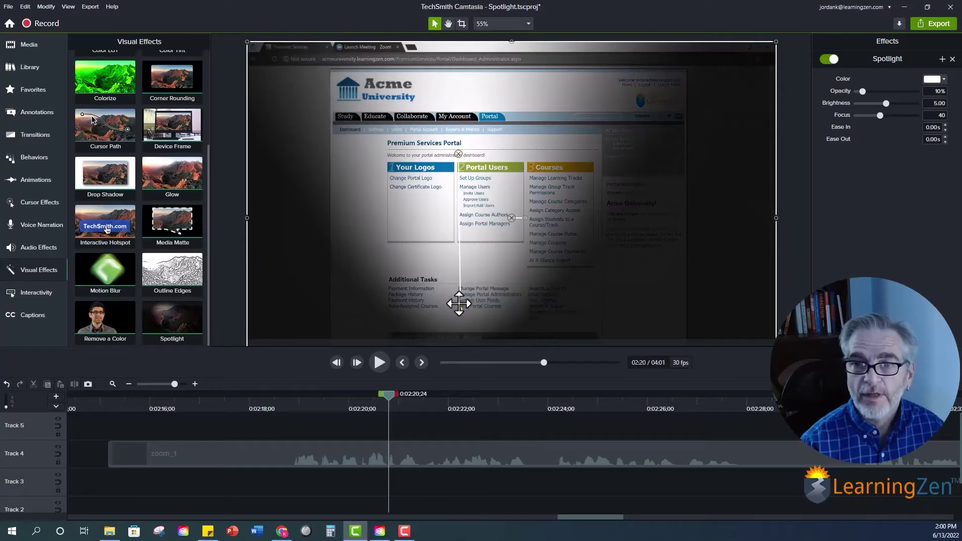
{"action": "mouse_move", "coordinate": [455, 139]}
{"action": "left_mouse_down"}
{"action": "mouse_move", "coordinate": [452, 118]}
{"action": "mouse_move", "coordinate": [544, 165]}
{"action": "mouse_move", "coordinate": [573, 200]}
{"action": "mouse_move", "coordinate": [523, 123]}
{"action": "mouse_move", "coordinate": [365, 123]}
{"action": "mouse_move", "coordinate": [318, 146]}
{"action": "mouse_move", "coordinate": [517, 117]}
{"action": "mouse_move", "coordinate": [611, 144]}
{"action": "mouse_move", "coordinate": [518, 128]}
{"action": "mouse_move", "coordinate": [440, 203]}
{"action": "mouse_move", "coordinate": [544, 142]}
{"action": "mouse_move", "coordinate": [478, 129]}
{"action": "left_mouse_up"}
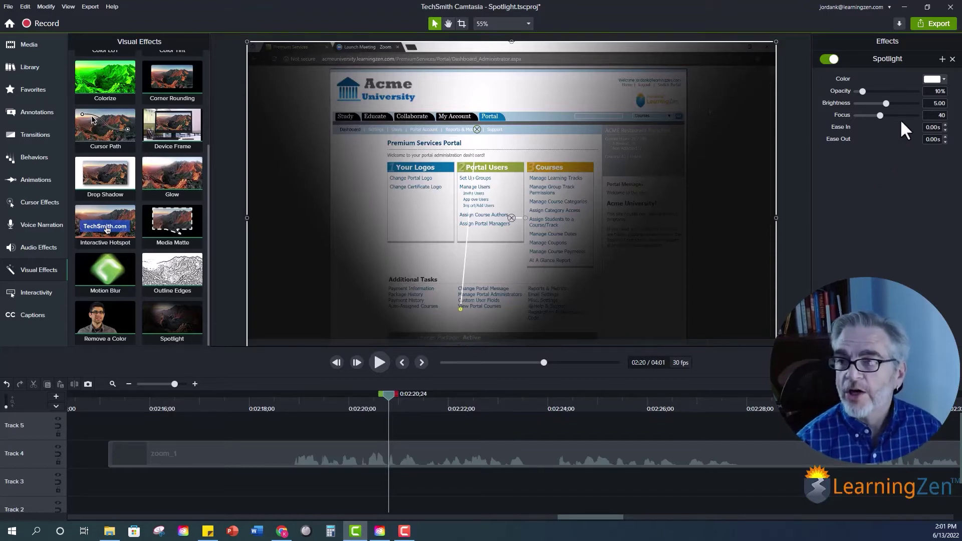
Switch the Spotlight color to dark blue, then orange, and finally back to light grey
{"action": "left_click", "coordinate": [941, 78]}
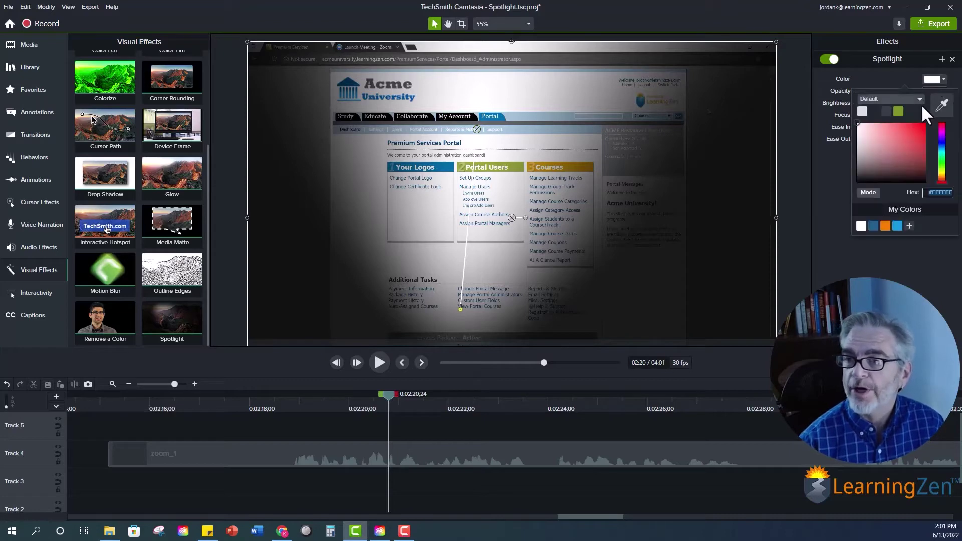
{"action": "left_click", "coordinate": [873, 224]}
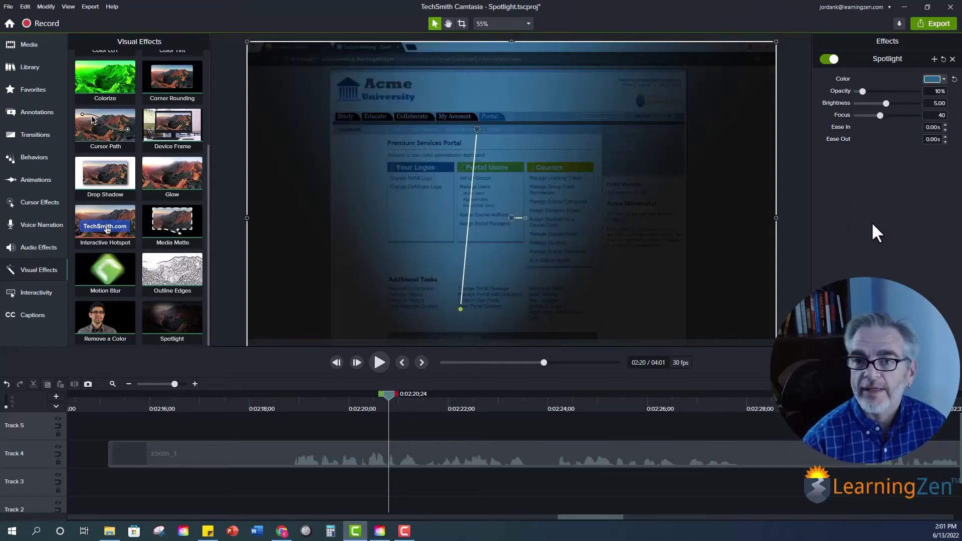
{"action": "left_click", "coordinate": [944, 81]}
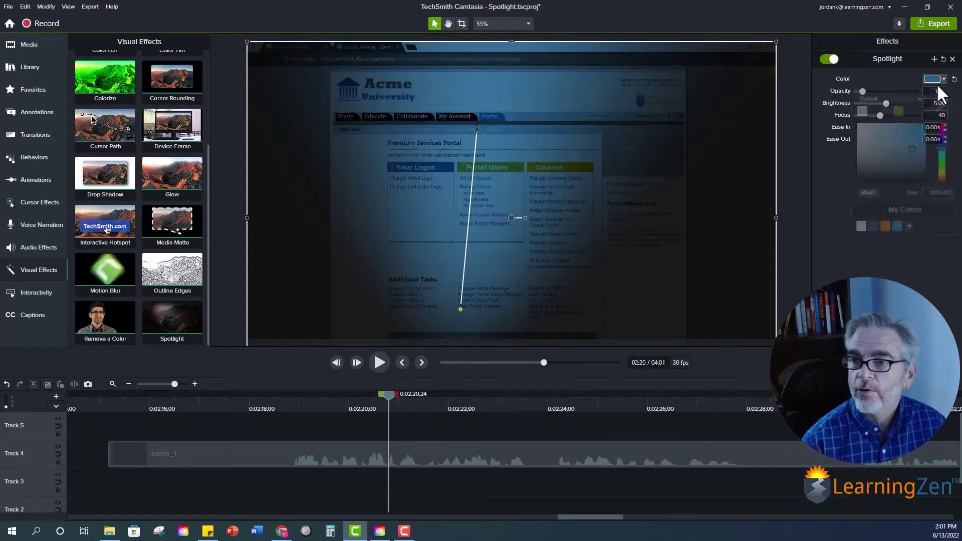
{"action": "left_click", "coordinate": [885, 225]}
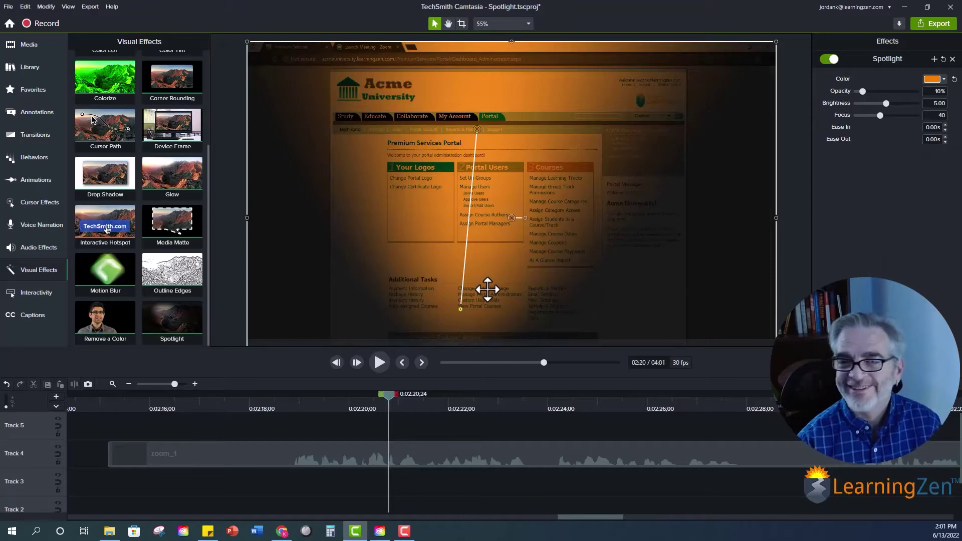
{"action": "left_click", "coordinate": [937, 85]}
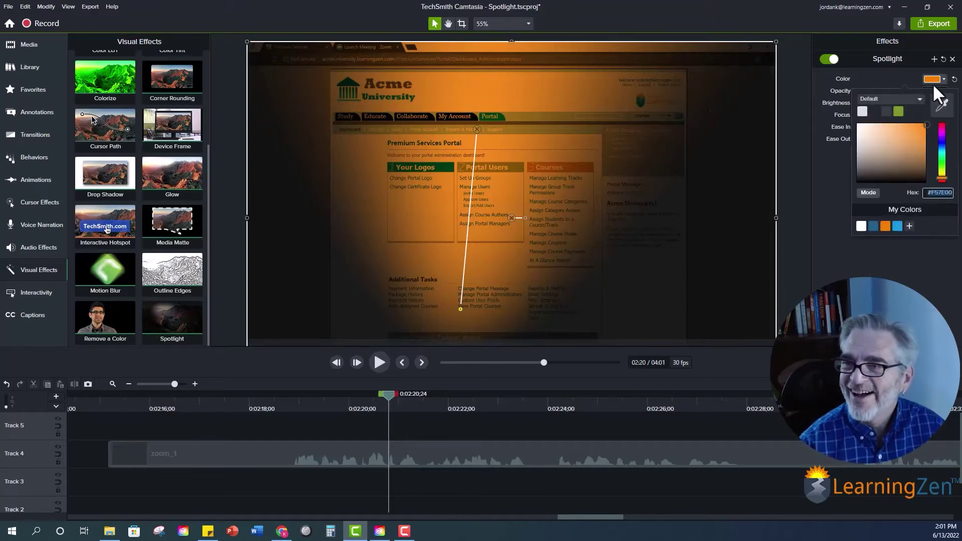
{"action": "left_click", "coordinate": [863, 113]}
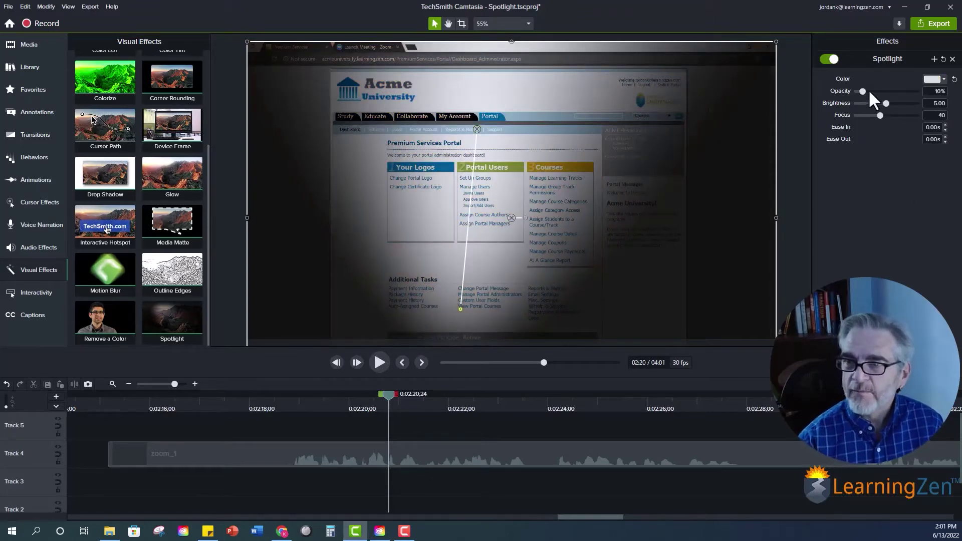
Lighten the opacity, narrow and soften the focus, and aim the beam from top-left onto Your Logos
{"action": "mouse_move", "coordinate": [862, 90]}
{"action": "left_mouse_down"}
{"action": "mouse_move", "coordinate": [894, 91]}
{"action": "mouse_move", "coordinate": [853, 84]}
{"action": "mouse_move", "coordinate": [889, 101]}
{"action": "mouse_move", "coordinate": [915, 100]}
{"action": "mouse_move", "coordinate": [861, 96]}
{"action": "mouse_move", "coordinate": [882, 101]}
{"action": "left_mouse_up"}
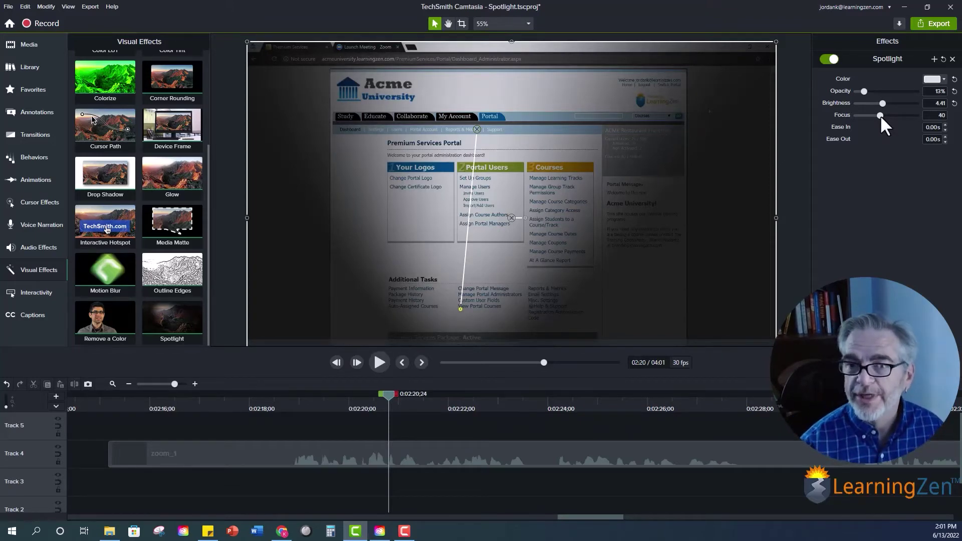
{"action": "mouse_move", "coordinate": [880, 115]}
{"action": "left_mouse_down"}
{"action": "mouse_move", "coordinate": [905, 116]}
{"action": "mouse_move", "coordinate": [859, 112]}
{"action": "left_mouse_up"}
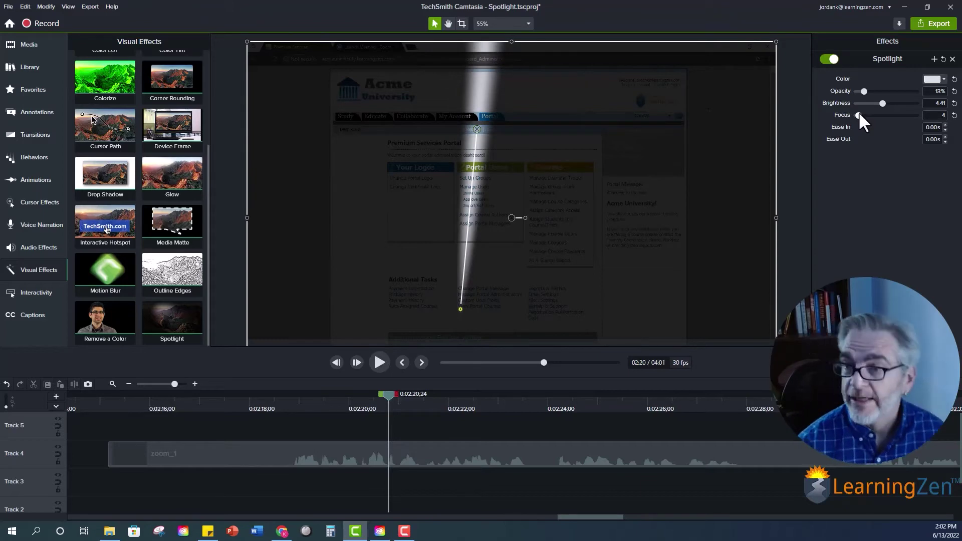
{"action": "left_click_drag", "start_coordinate": [858, 116], "coordinate": [862, 117]}
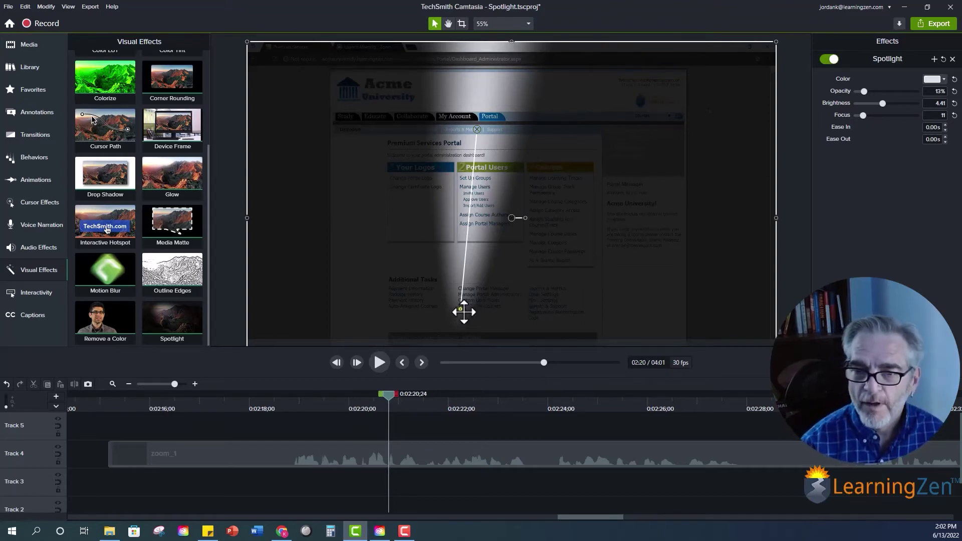
{"action": "mouse_move", "coordinate": [461, 310]}
{"action": "left_mouse_down"}
{"action": "mouse_move", "coordinate": [298, 196]}
{"action": "mouse_move", "coordinate": [258, 121]}
{"action": "mouse_move", "coordinate": [251, 47]}
{"action": "left_mouse_up"}
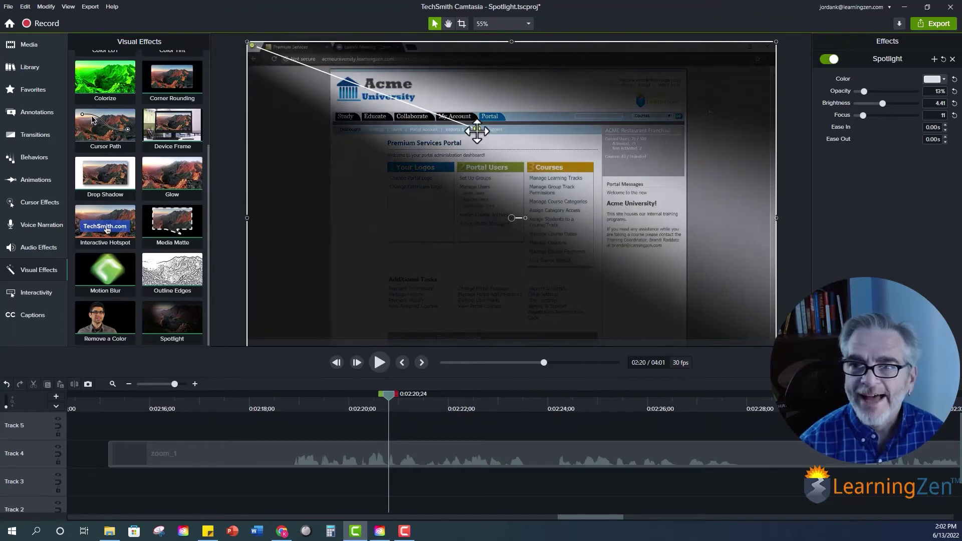
{"action": "mouse_move", "coordinate": [469, 143]}
{"action": "left_mouse_down"}
{"action": "mouse_move", "coordinate": [430, 217]}
{"action": "mouse_move", "coordinate": [389, 143]}
{"action": "mouse_move", "coordinate": [357, 172]}
{"action": "mouse_move", "coordinate": [397, 144]}
{"action": "mouse_move", "coordinate": [398, 189]}
{"action": "mouse_move", "coordinate": [435, 215]}
{"action": "left_mouse_up"}
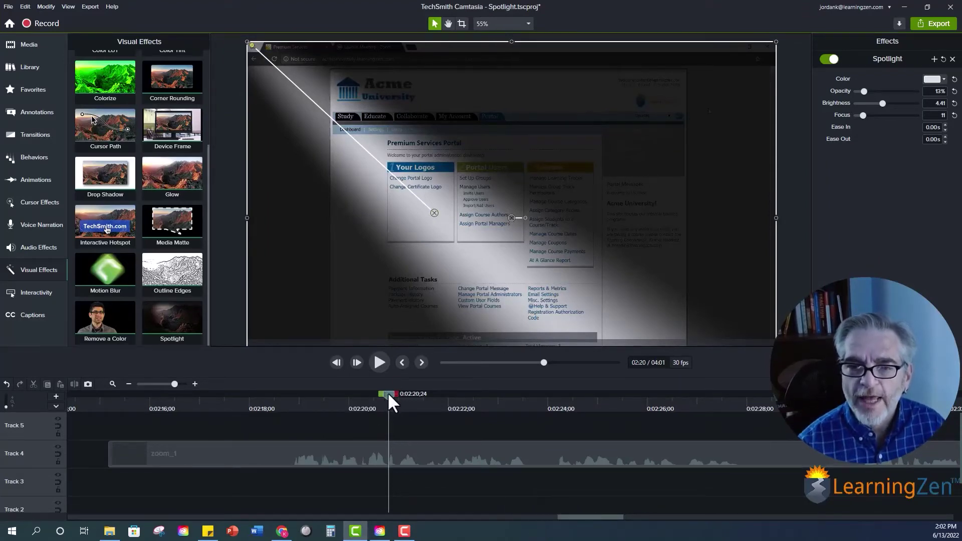
Scrub back to the night-city scene and inspect its city, Logo-Transparent and mist clips
{"action": "left_click_drag", "start_coordinate": [386, 392], "coordinate": [87, 404]}
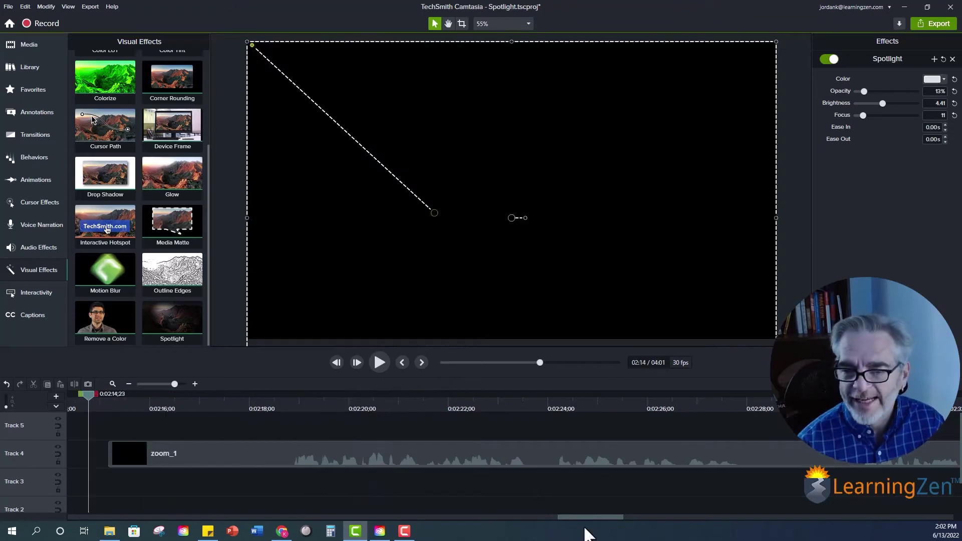
{"action": "mouse_move", "coordinate": [588, 516]}
{"action": "left_mouse_down"}
{"action": "mouse_move", "coordinate": [525, 516]}
{"action": "mouse_move", "coordinate": [536, 516]}
{"action": "left_mouse_up"}
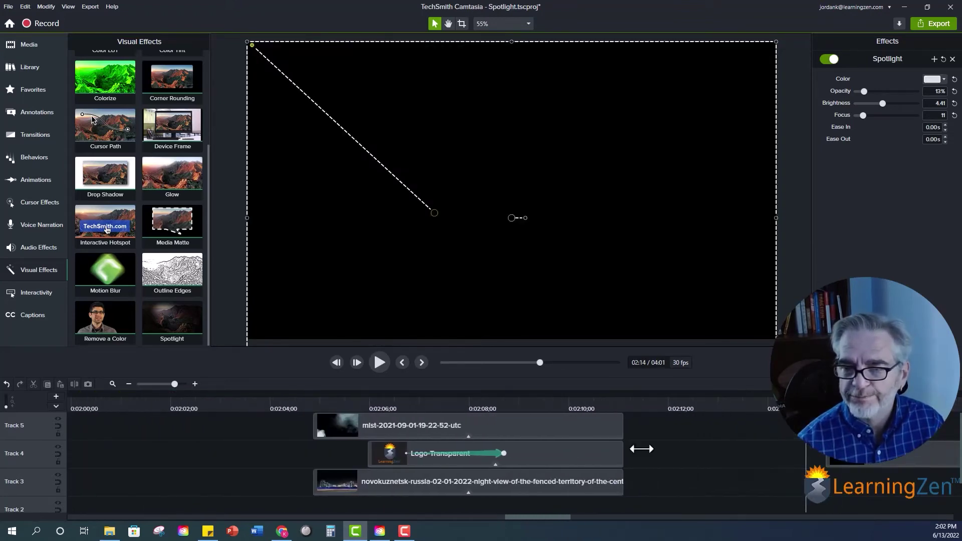
{"action": "left_click_drag", "start_coordinate": [425, 406], "coordinate": [323, 407]}
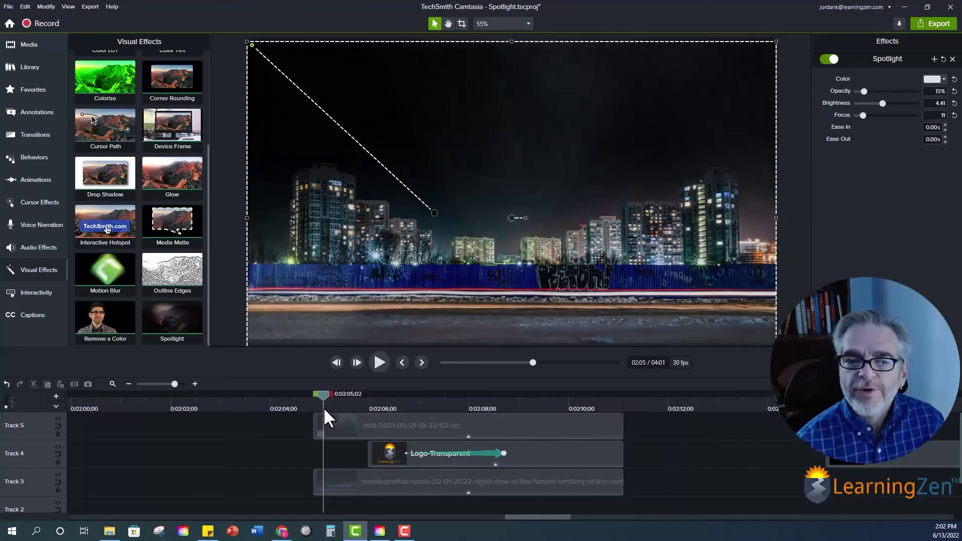
{"action": "left_click", "coordinate": [373, 483]}
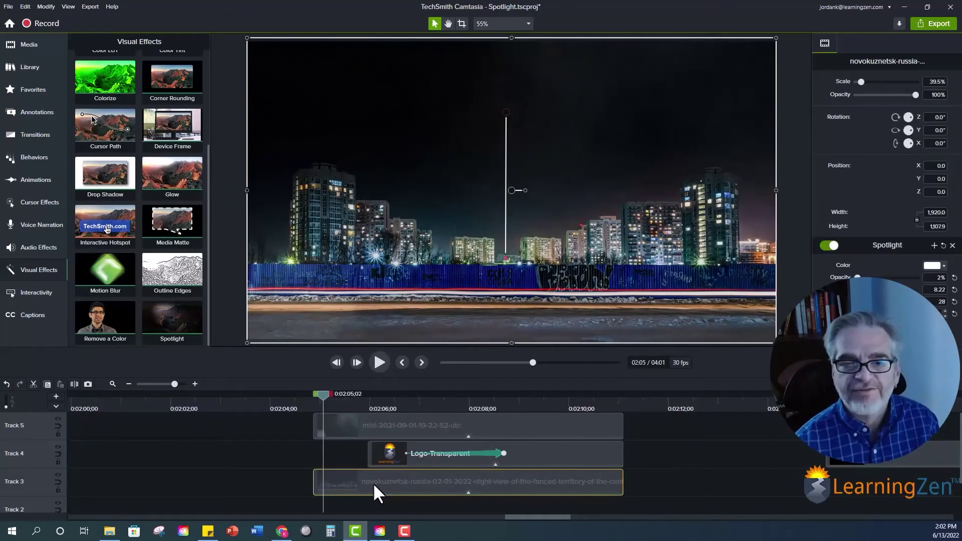
{"action": "left_click", "coordinate": [568, 453]}
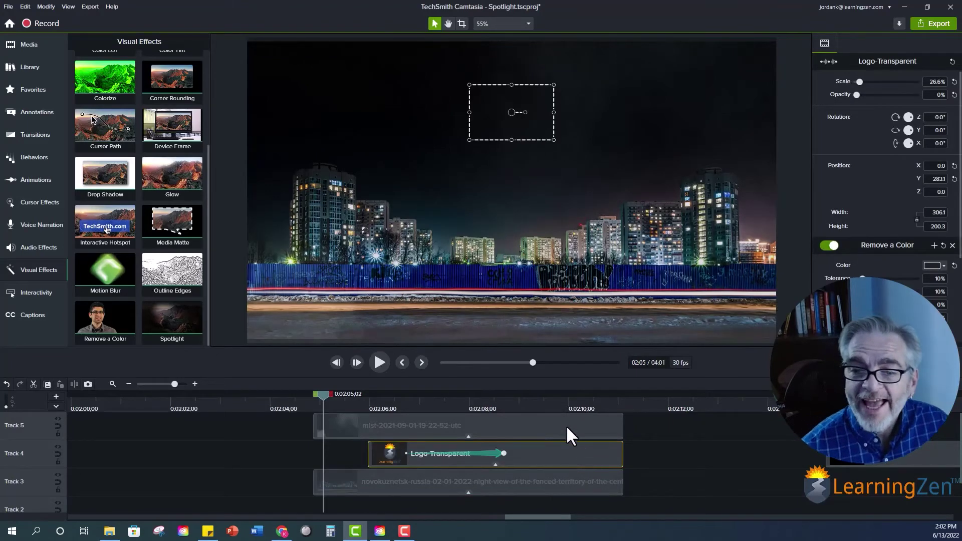
{"action": "left_click", "coordinate": [569, 436]}
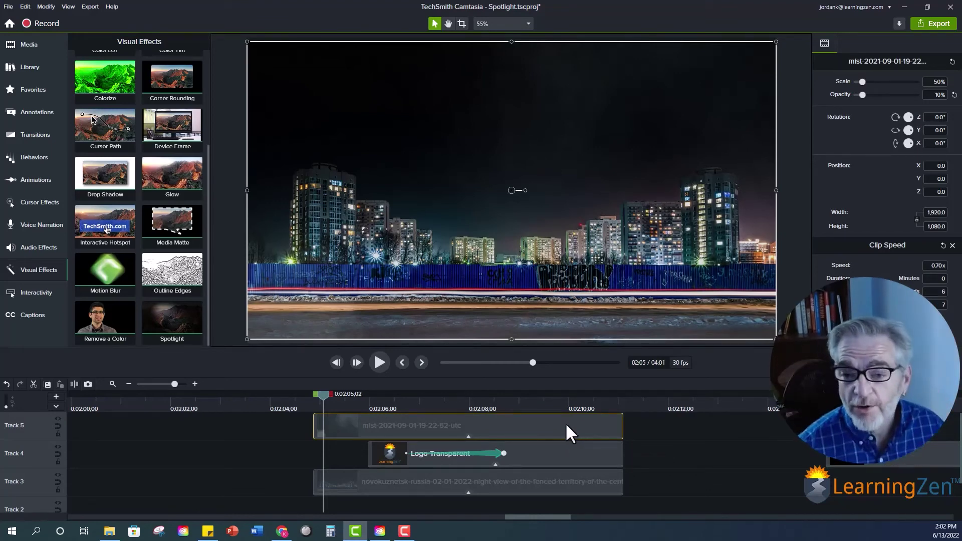
{"action": "left_click_drag", "start_coordinate": [323, 396], "coordinate": [314, 397]}
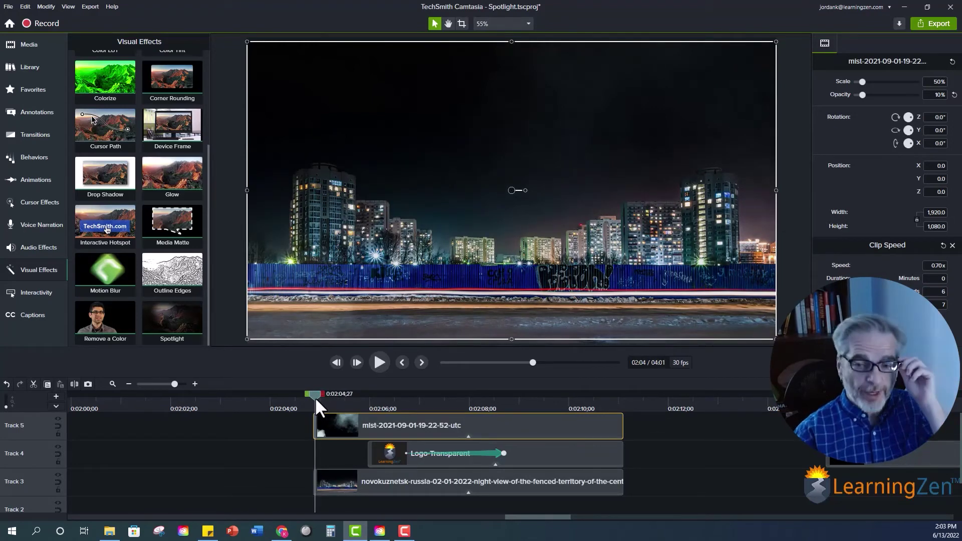
Play the night-city sequence and scrub to the frame where the beam lights the logo
{"action": "left_click", "coordinate": [376, 363]}
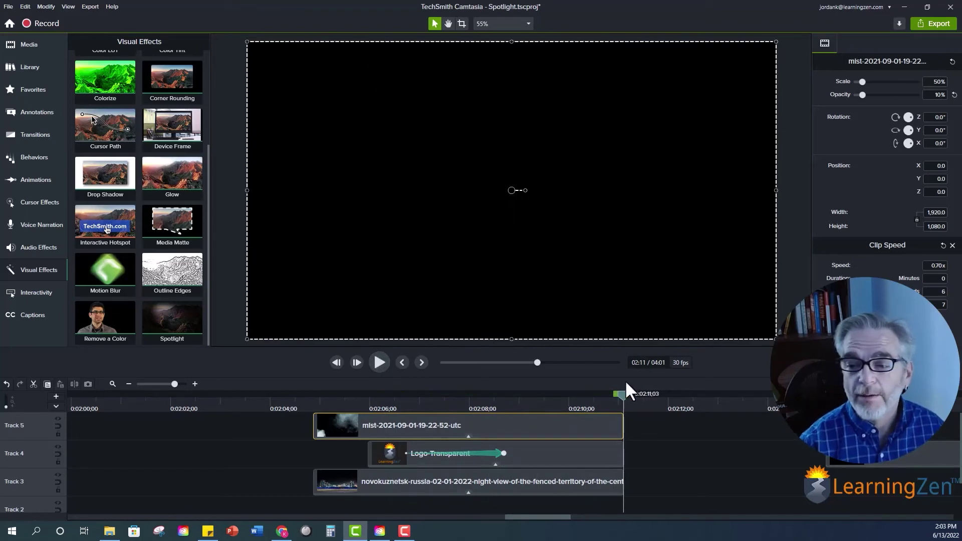
{"action": "mouse_move", "coordinate": [621, 393]}
{"action": "left_mouse_down"}
{"action": "mouse_move", "coordinate": [453, 402]}
{"action": "mouse_move", "coordinate": [332, 395]}
{"action": "mouse_move", "coordinate": [531, 402]}
{"action": "left_mouse_up"}
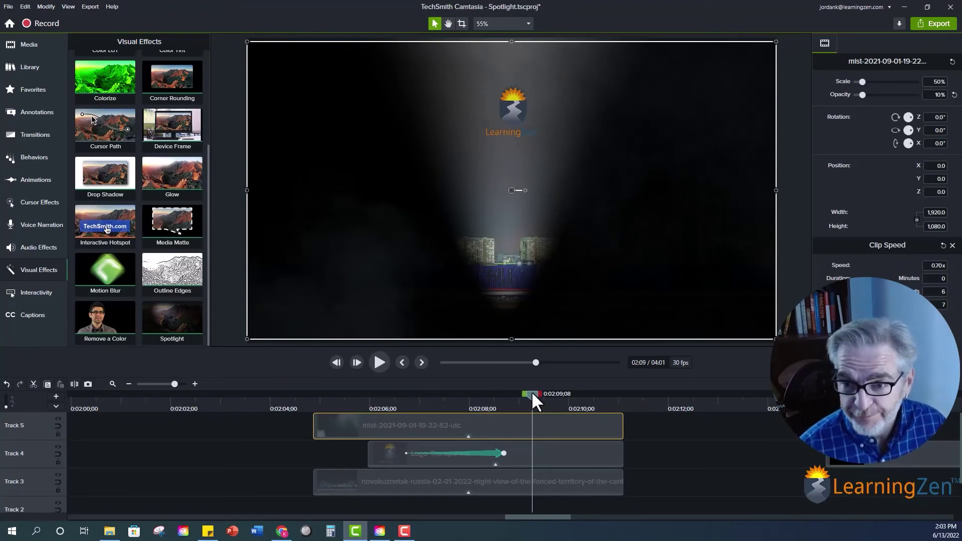
{"action": "left_click_drag", "start_coordinate": [533, 394], "coordinate": [589, 395]}
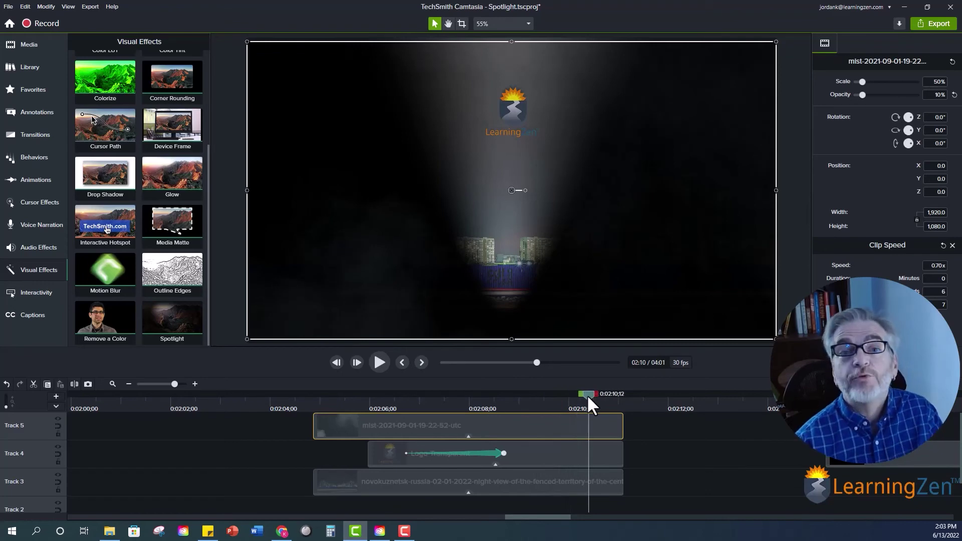